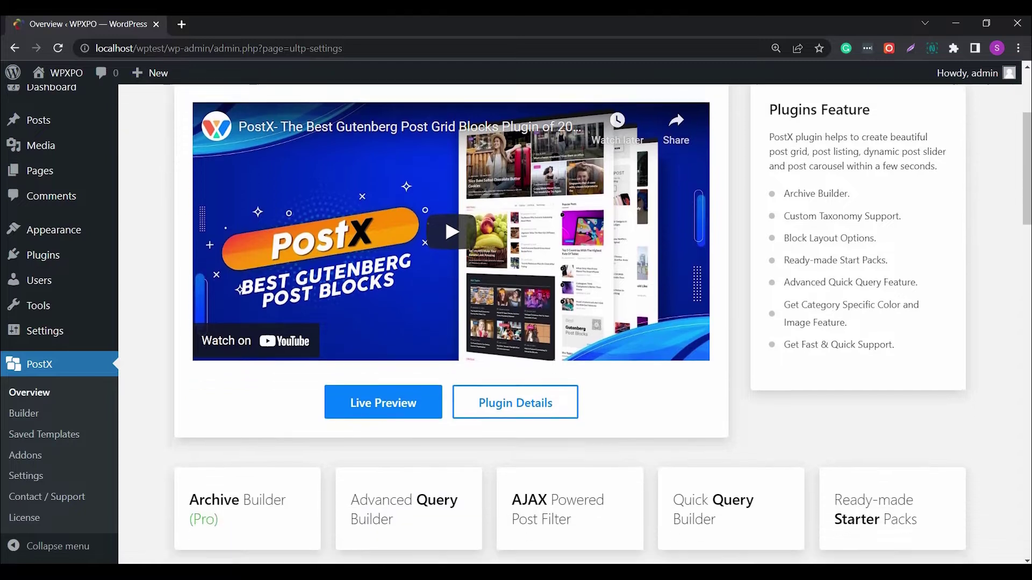
{"action": "scroll", "coordinate": [516, 323], "scroll_direction": "down", "scroll_amount": 1}
{"action": "scroll", "coordinate": [517, 323], "scroll_direction": "down", "scroll_amount": 1}
{"action": "scroll", "coordinate": [516, 322], "scroll_direction": "down", "scroll_amount": 1}
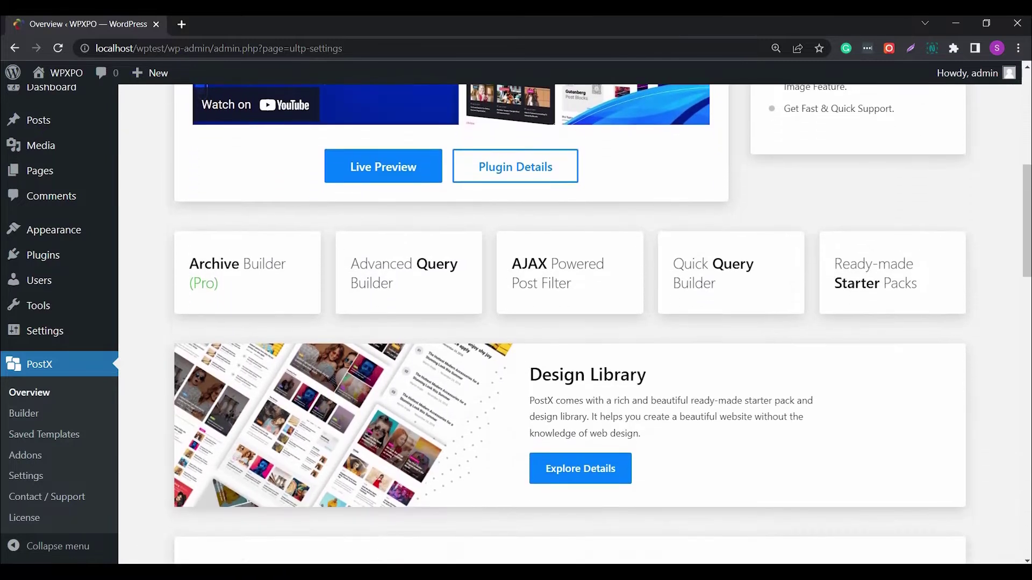
{"action": "scroll", "coordinate": [516, 322], "scroll_direction": "down", "scroll_amount": 1}
{"action": "scroll", "coordinate": [516, 323], "scroll_direction": "down", "scroll_amount": 1}
{"action": "scroll", "coordinate": [516, 323], "scroll_direction": "down", "scroll_amount": 1}
{"action": "scroll", "coordinate": [517, 322], "scroll_direction": "down", "scroll_amount": 1}
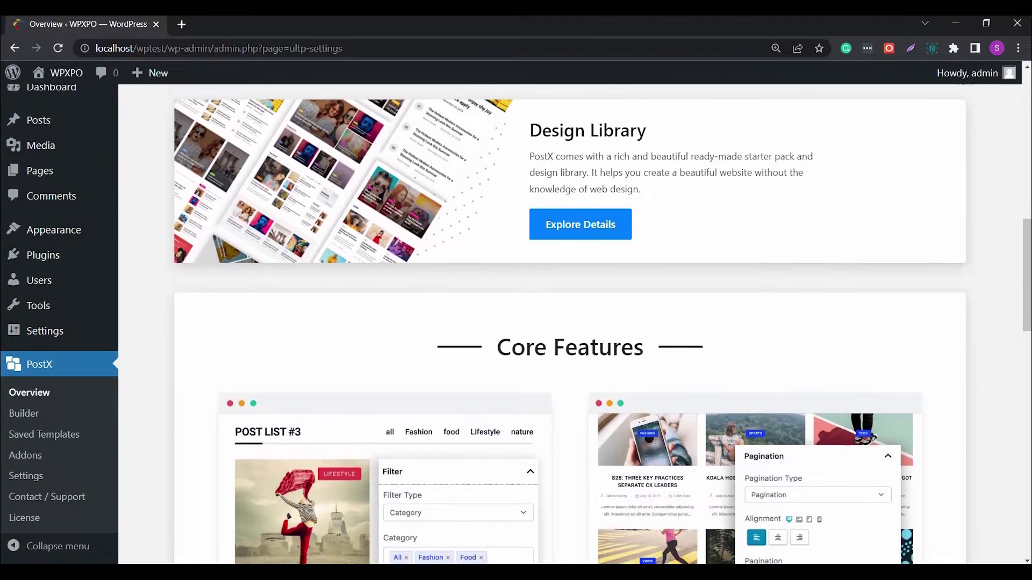
{"action": "scroll", "coordinate": [516, 323], "scroll_direction": "down", "scroll_amount": 1}
{"action": "scroll", "coordinate": [516, 322], "scroll_direction": "down", "scroll_amount": 1}
{"action": "scroll", "coordinate": [516, 323], "scroll_direction": "down", "scroll_amount": 1}
{"action": "scroll", "coordinate": [516, 323], "scroll_direction": "down", "scroll_amount": 1}
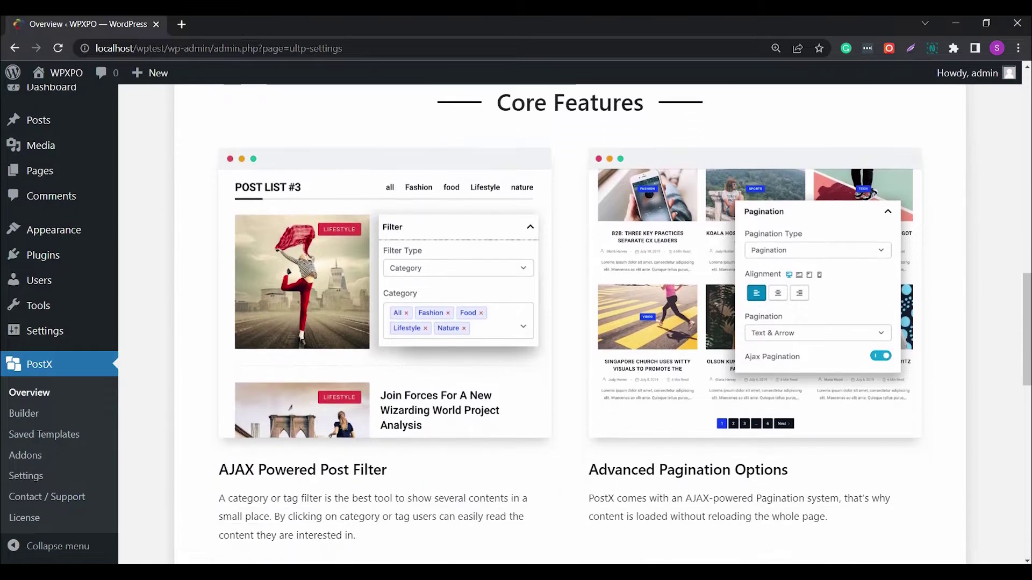
{"action": "scroll", "coordinate": [516, 323], "scroll_direction": "down", "scroll_amount": 1}
{"action": "scroll", "coordinate": [516, 323], "scroll_direction": "down", "scroll_amount": 1}
{"action": "scroll", "coordinate": [516, 322], "scroll_direction": "down", "scroll_amount": 1}
{"action": "scroll", "coordinate": [516, 323], "scroll_direction": "down", "scroll_amount": 1}
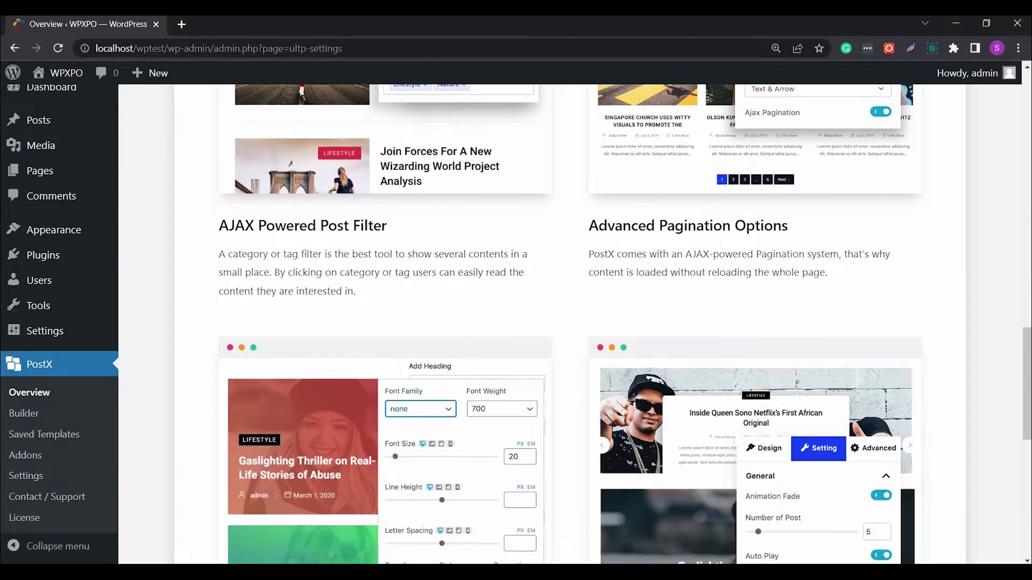
{"action": "scroll", "coordinate": [516, 322], "scroll_direction": "down", "scroll_amount": 1}
{"action": "scroll", "coordinate": [516, 323], "scroll_direction": "down", "scroll_amount": 1}
{"action": "scroll", "coordinate": [516, 322], "scroll_direction": "down", "scroll_amount": 1}
{"action": "scroll", "coordinate": [517, 323], "scroll_direction": "down", "scroll_amount": 1}
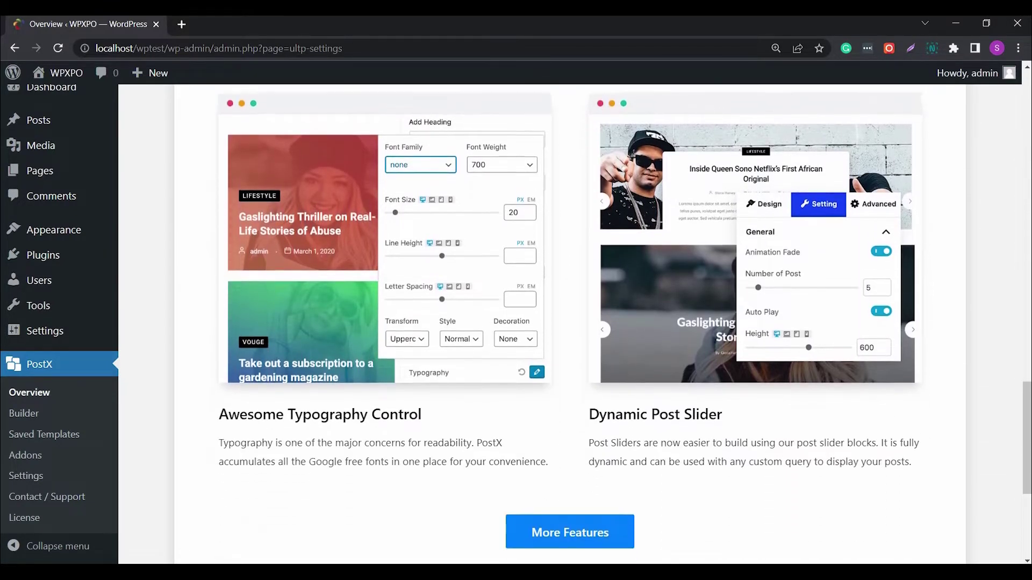
{"action": "scroll", "coordinate": [517, 322], "scroll_direction": "down", "scroll_amount": 1}
{"action": "scroll", "coordinate": [516, 322], "scroll_direction": "down", "scroll_amount": 1}
{"action": "scroll", "coordinate": [516, 322], "scroll_direction": "down", "scroll_amount": 1}
{"action": "scroll", "coordinate": [516, 322], "scroll_direction": "down", "scroll_amount": 1}
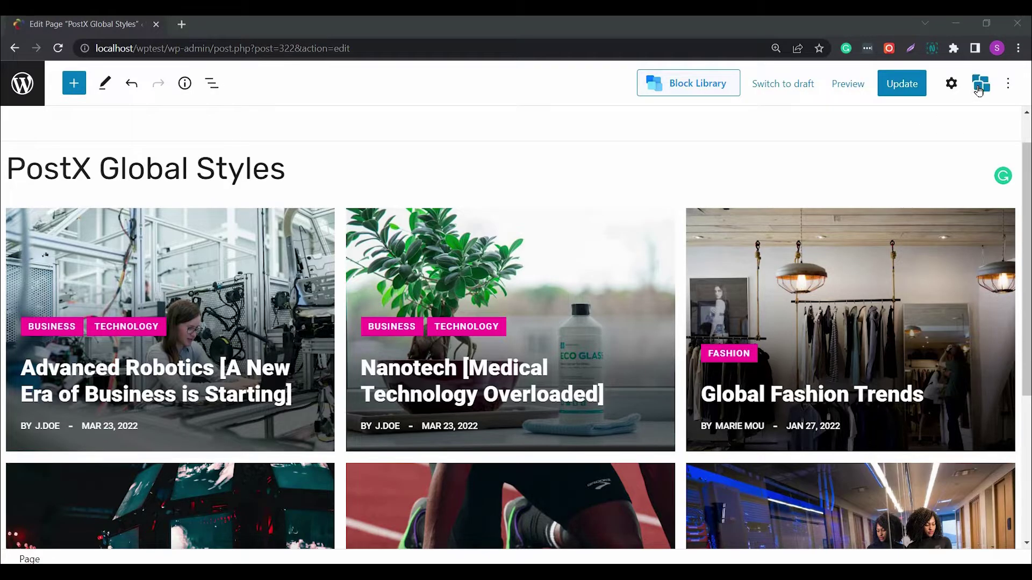
Turn on 'Use only PostX Blocks Colors?' under Colors in PostX Settings
{"action": "left_click", "coordinate": [980, 84]}
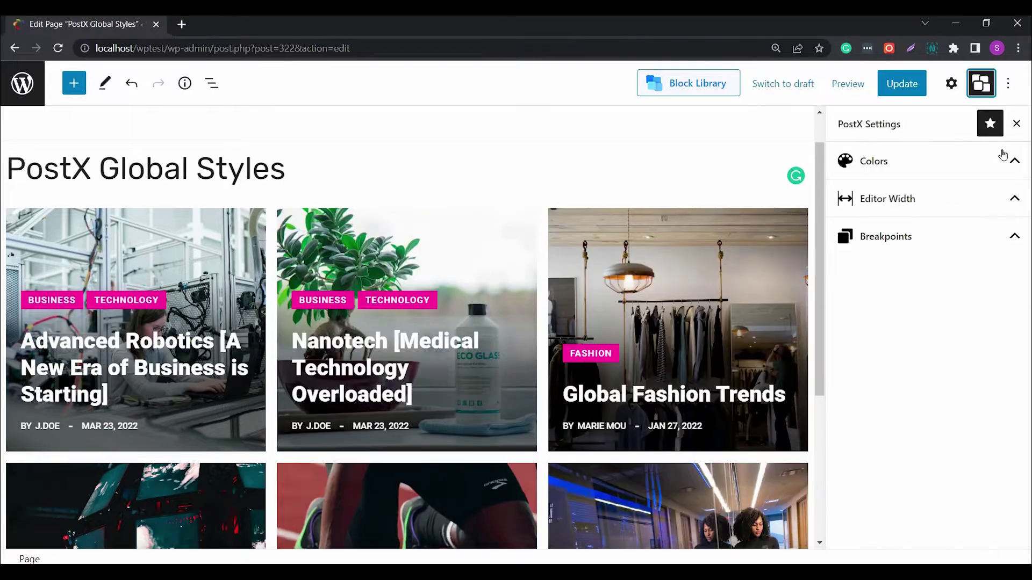
{"action": "left_click", "coordinate": [1012, 159]}
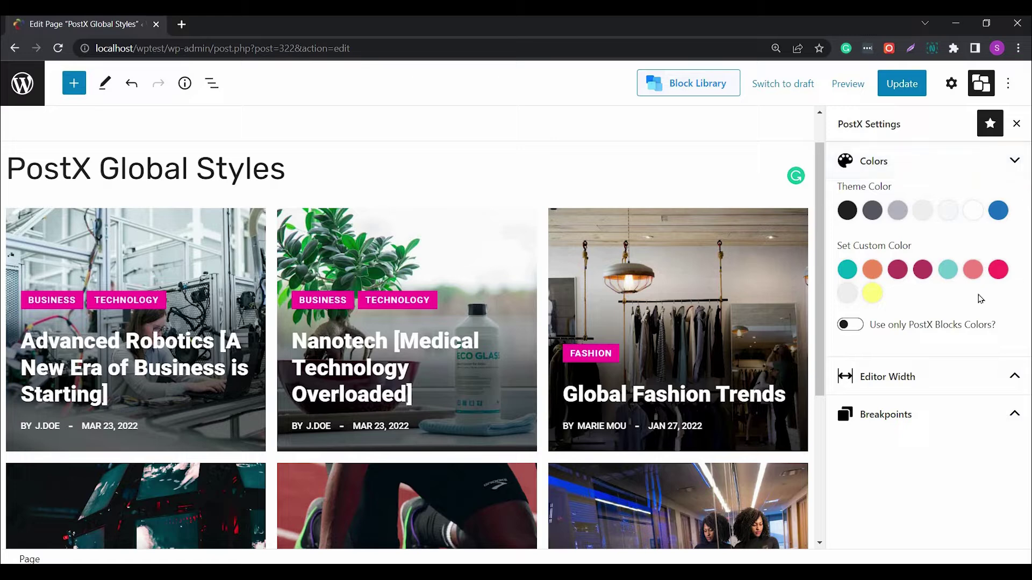
{"action": "left_click", "coordinate": [859, 330]}
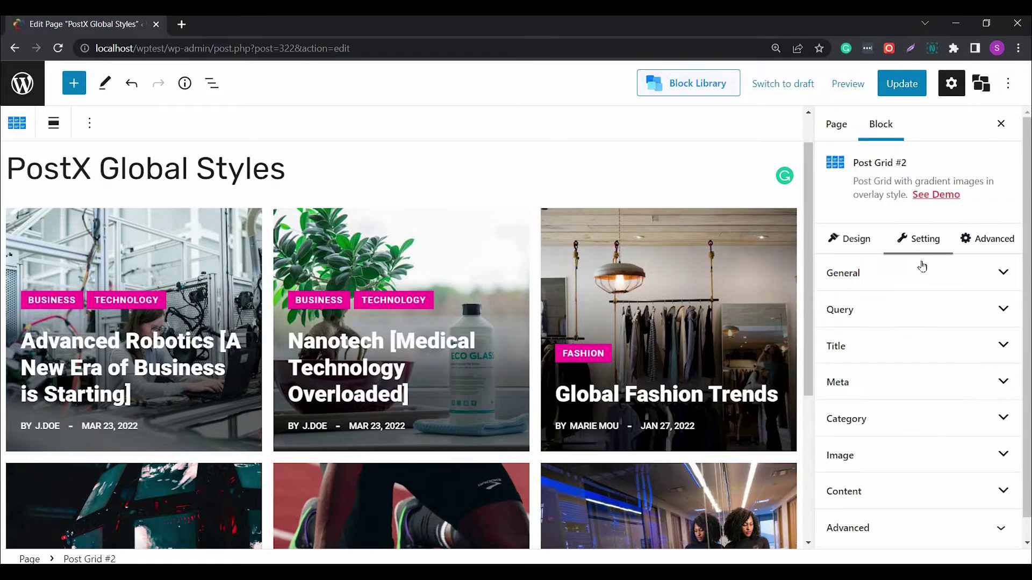
Set the Post Grid title colour to yellow, after trying orange and crimson, and hover colour to pink
{"action": "left_click", "coordinate": [925, 347]}
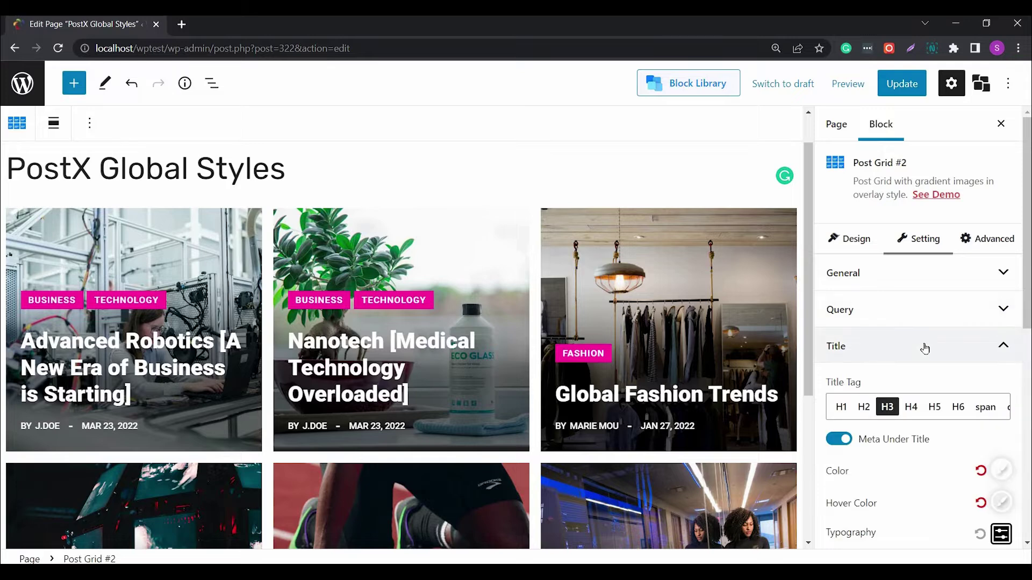
{"action": "scroll", "coordinate": [924, 349], "scroll_direction": "down", "scroll_amount": 1}
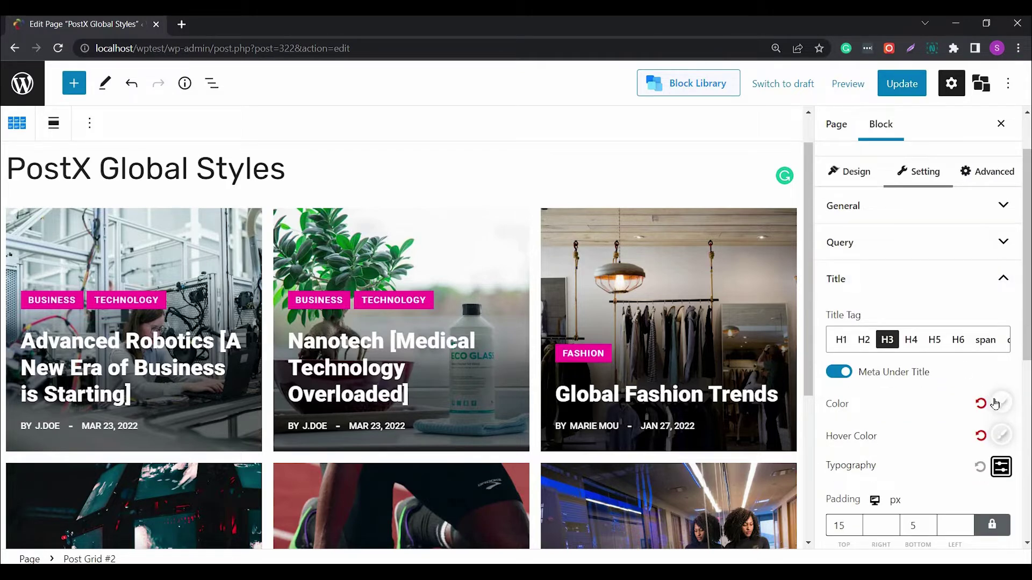
{"action": "left_click", "coordinate": [1000, 403]}
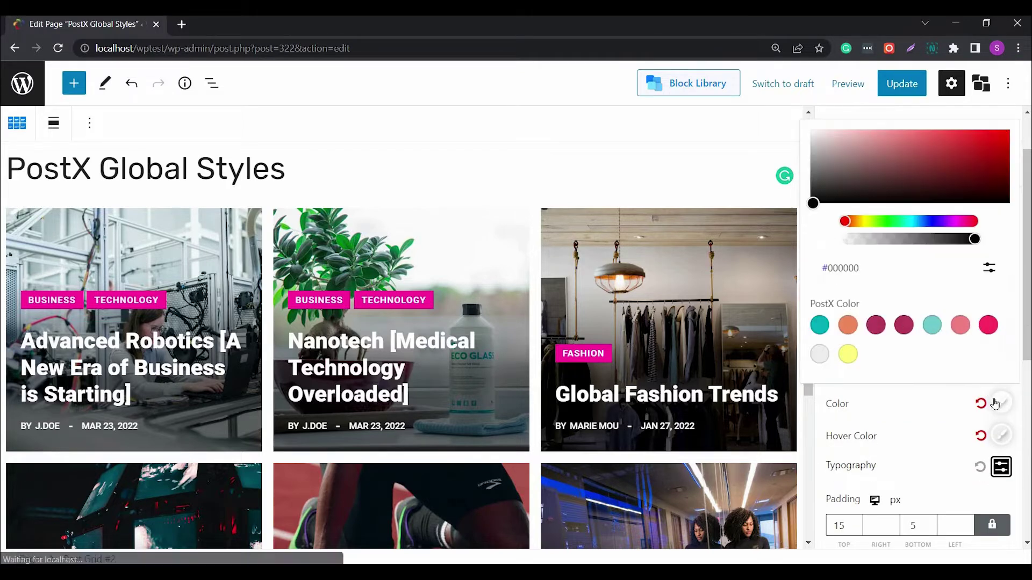
{"action": "left_click", "coordinate": [853, 328]}
{"action": "left_click", "coordinate": [875, 326]}
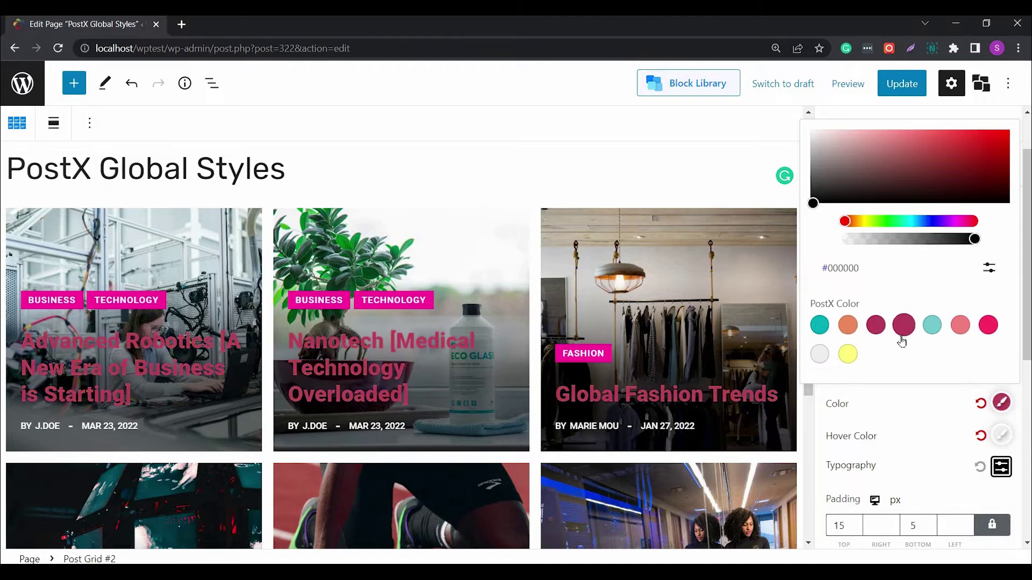
{"action": "left_click", "coordinate": [847, 353]}
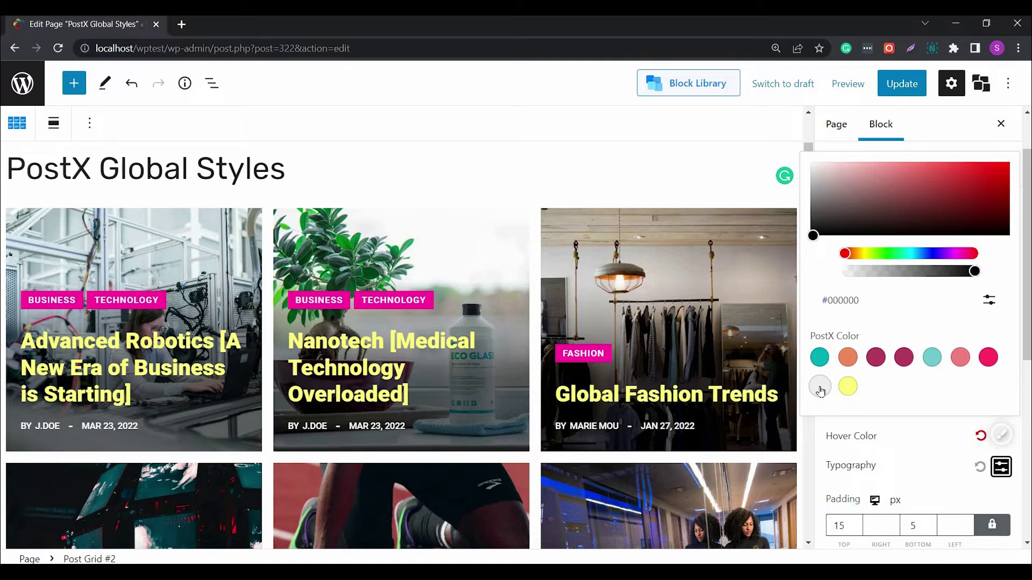
{"action": "left_click", "coordinate": [959, 357]}
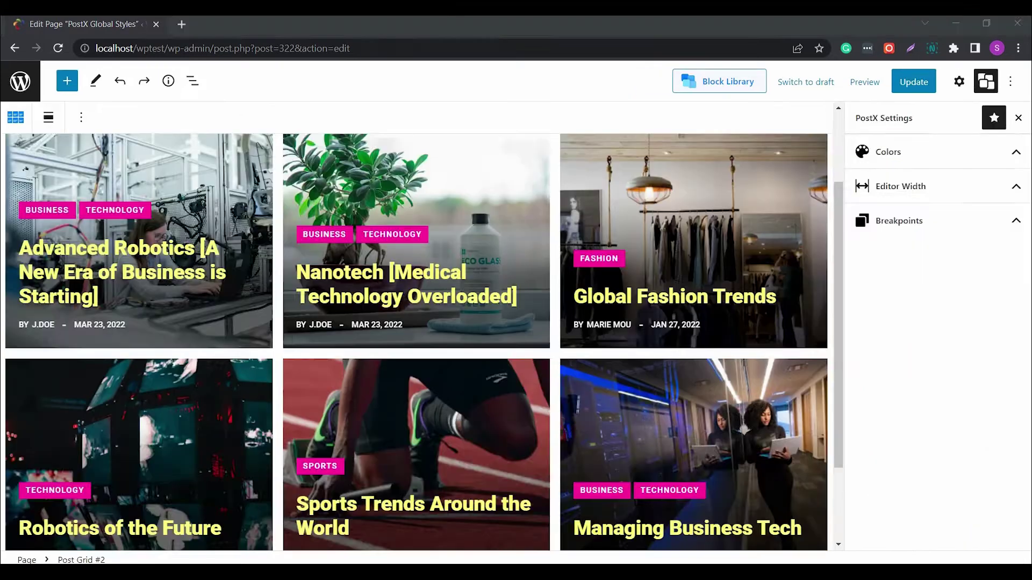
Switch Editor Width through Theme Default and Full Screen, ending on Custom Size
{"action": "left_click", "coordinate": [959, 194]}
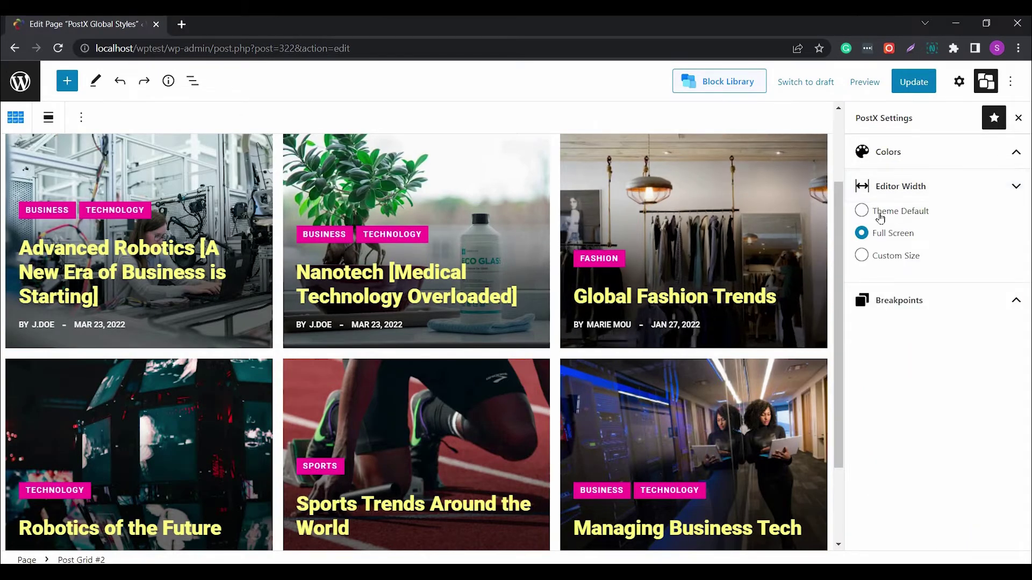
{"action": "left_click", "coordinate": [863, 211]}
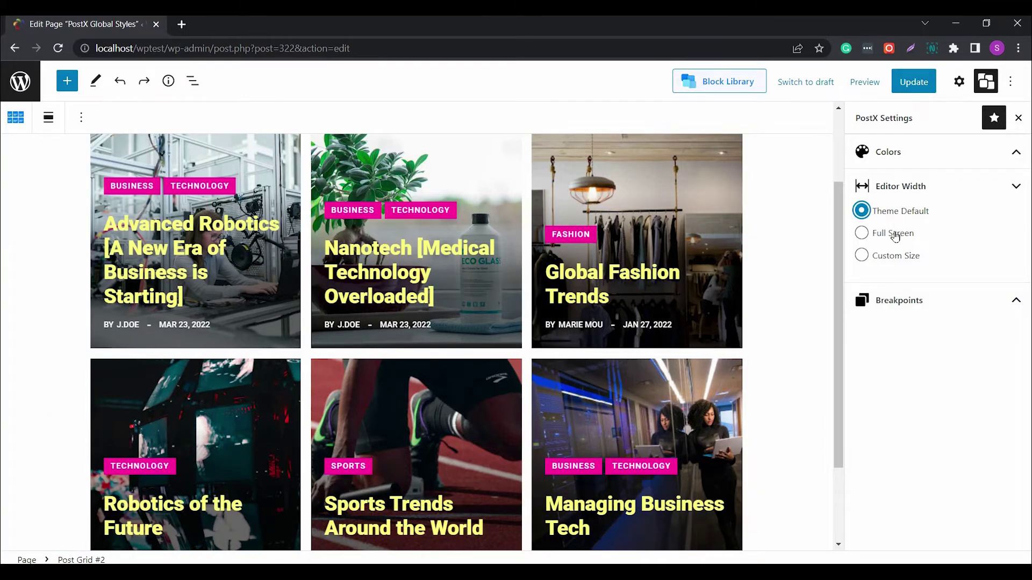
{"action": "left_click", "coordinate": [889, 236]}
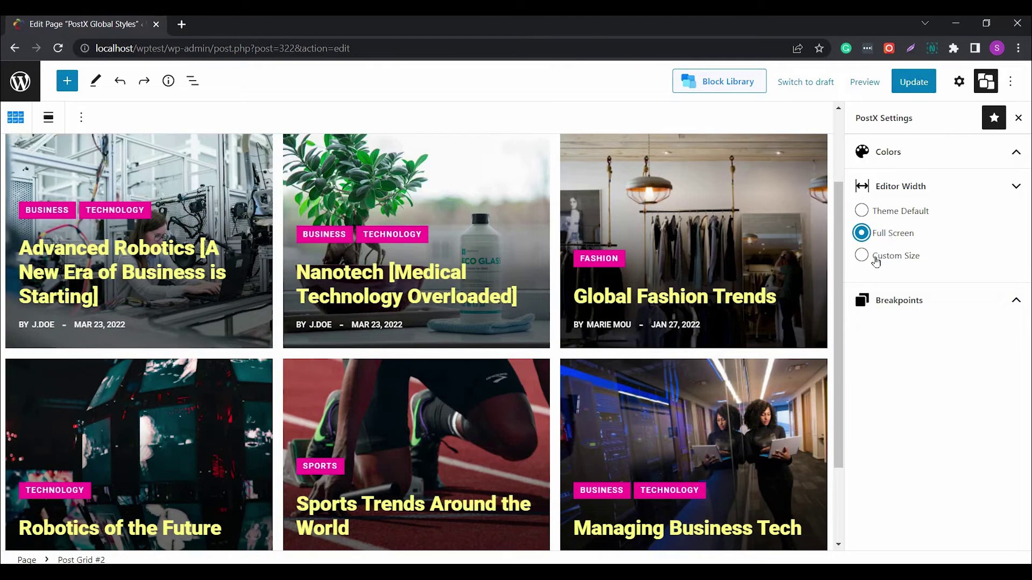
{"action": "left_click", "coordinate": [875, 259]}
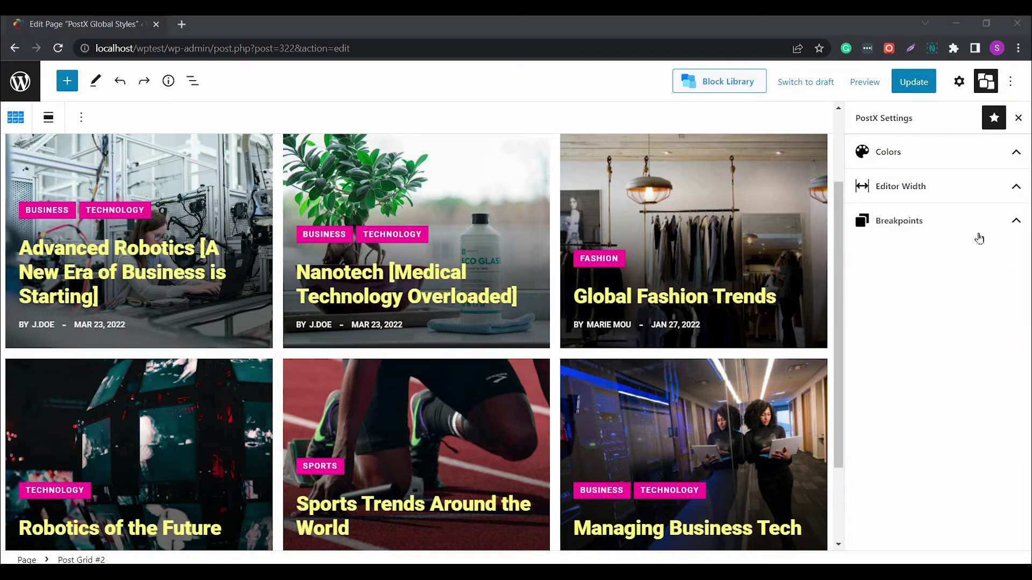
Drag the Tablet max-width breakpoint slider from 992 up to about 1014, keeping mobile at 768
{"action": "left_click", "coordinate": [979, 220]}
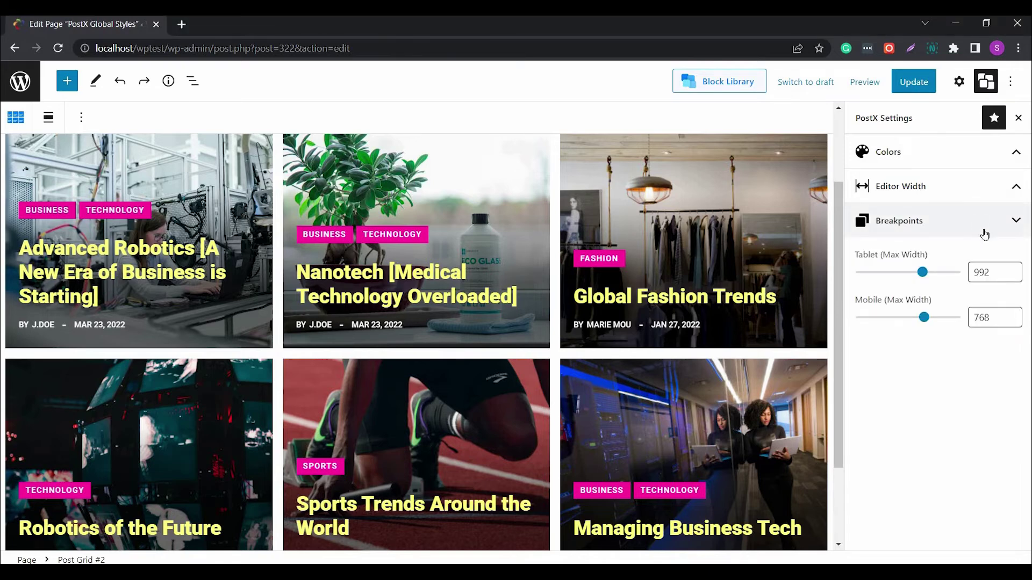
{"action": "mouse_move", "coordinate": [994, 272]}
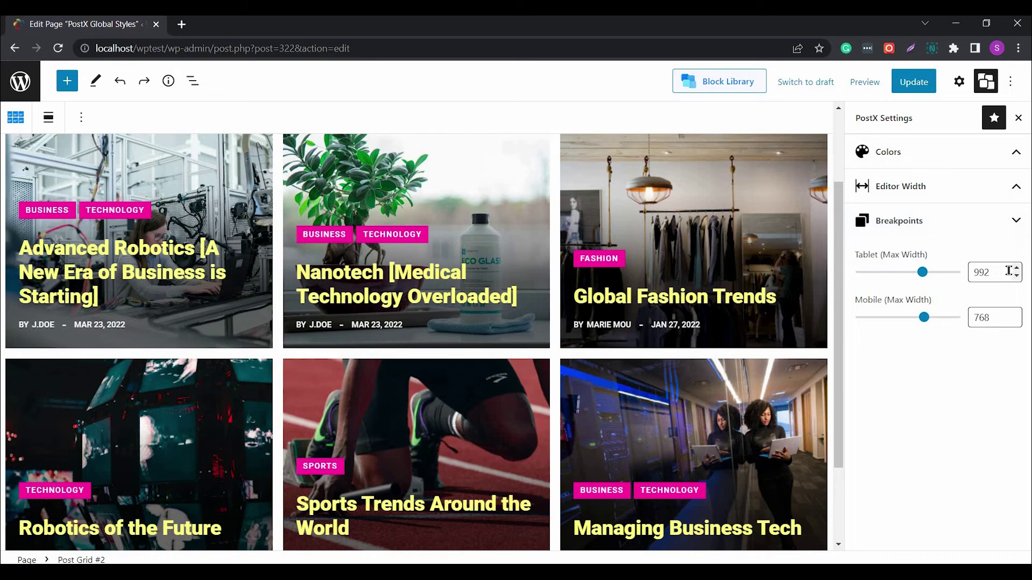
{"action": "left_click", "coordinate": [1008, 271]}
{"action": "left_click_drag", "start_coordinate": [924, 279], "coordinate": [929, 280]}
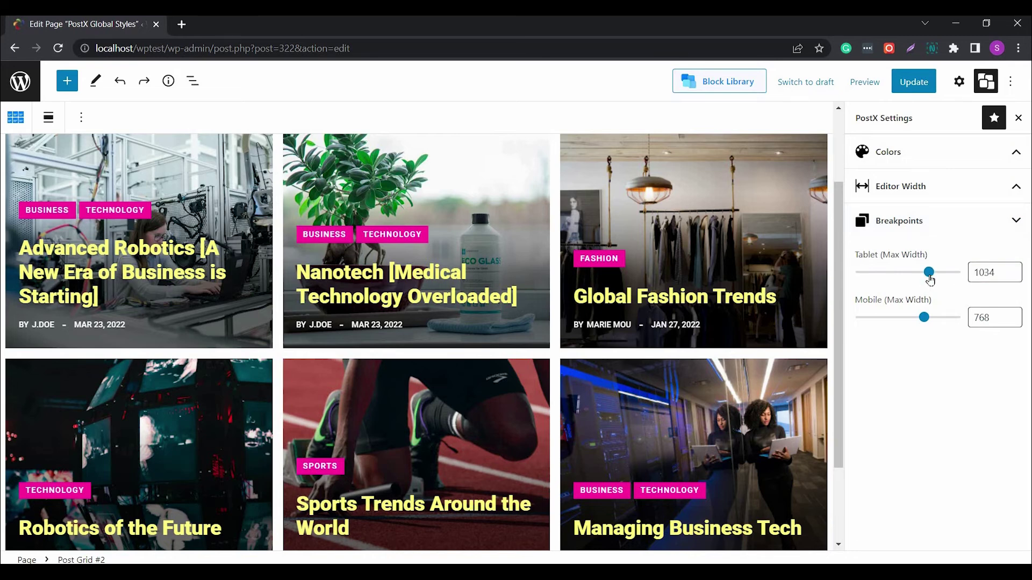